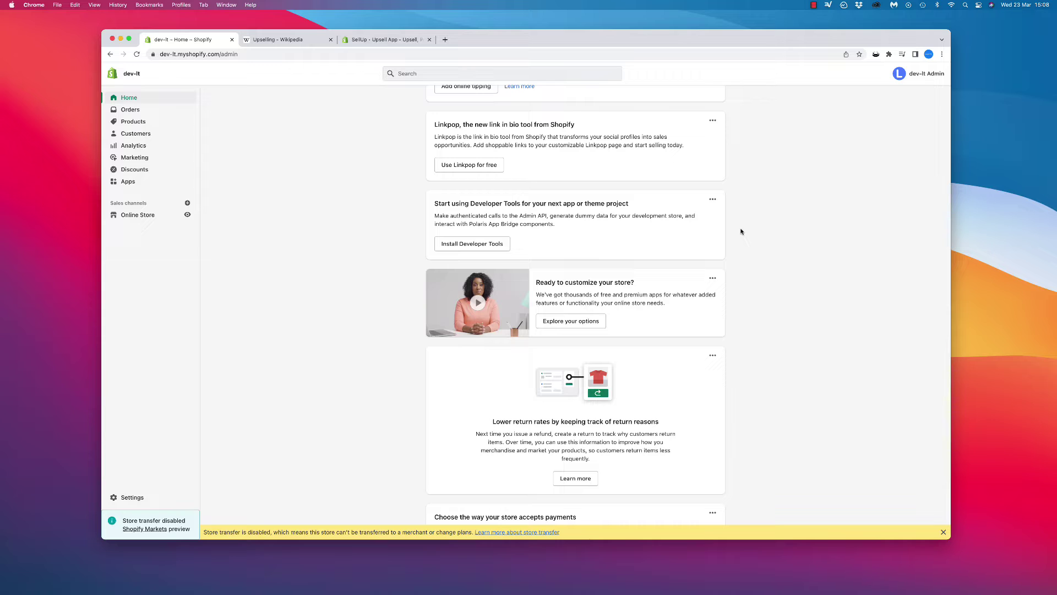
# Switch from the Shopify admin home to the 'Upselling – Wikipedia' browser tab.
pyautogui.click(283, 41)
# Read the Upselling article, highlighting its opening sentence.
pyautogui.click(476, 211)
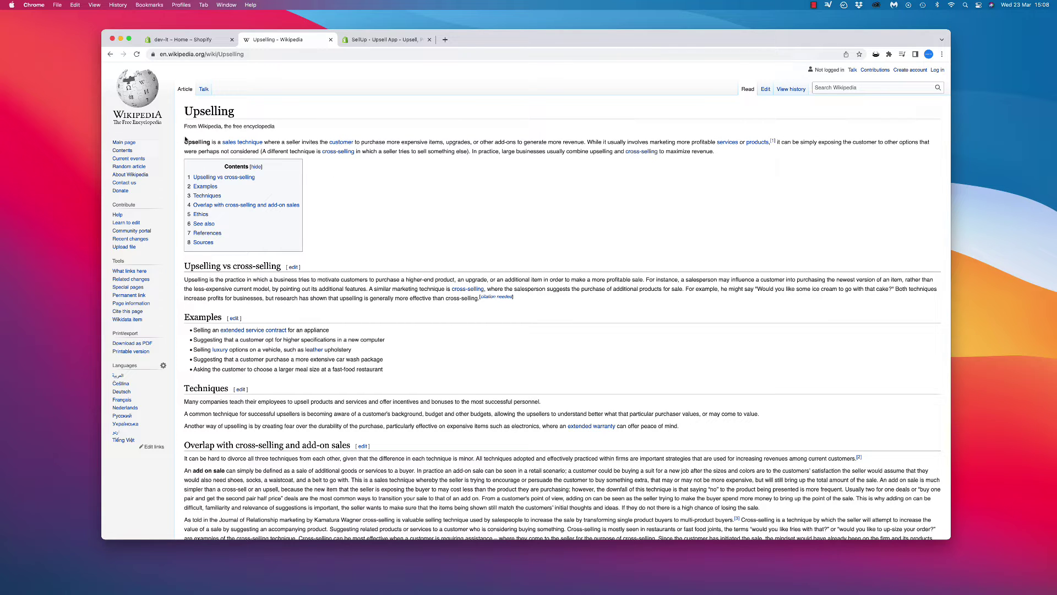
pyautogui.moveTo(184, 142); pyautogui.dragTo(585, 141)
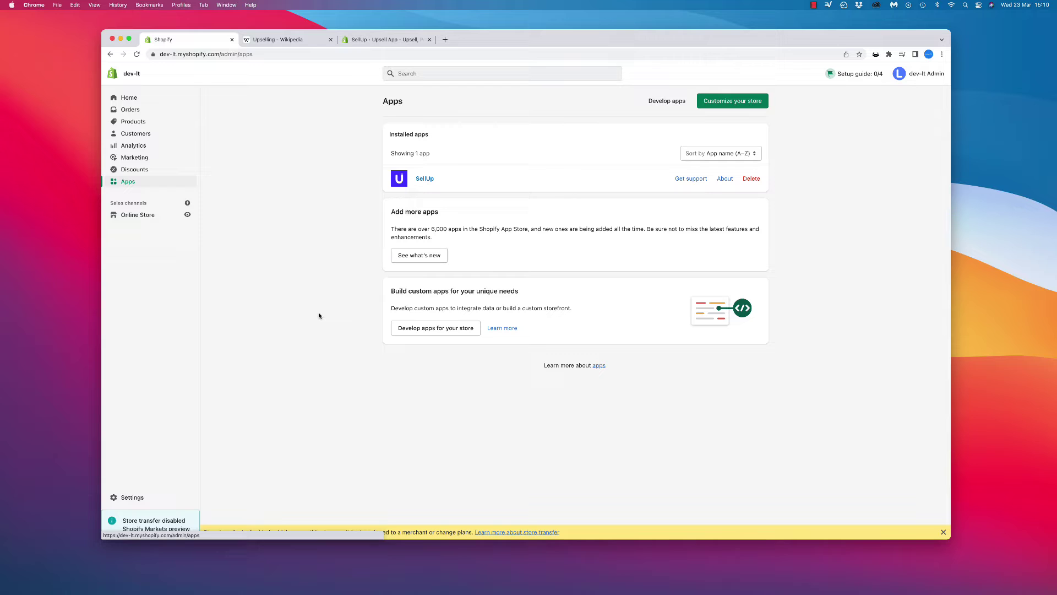
pyautogui.click(398, 40)
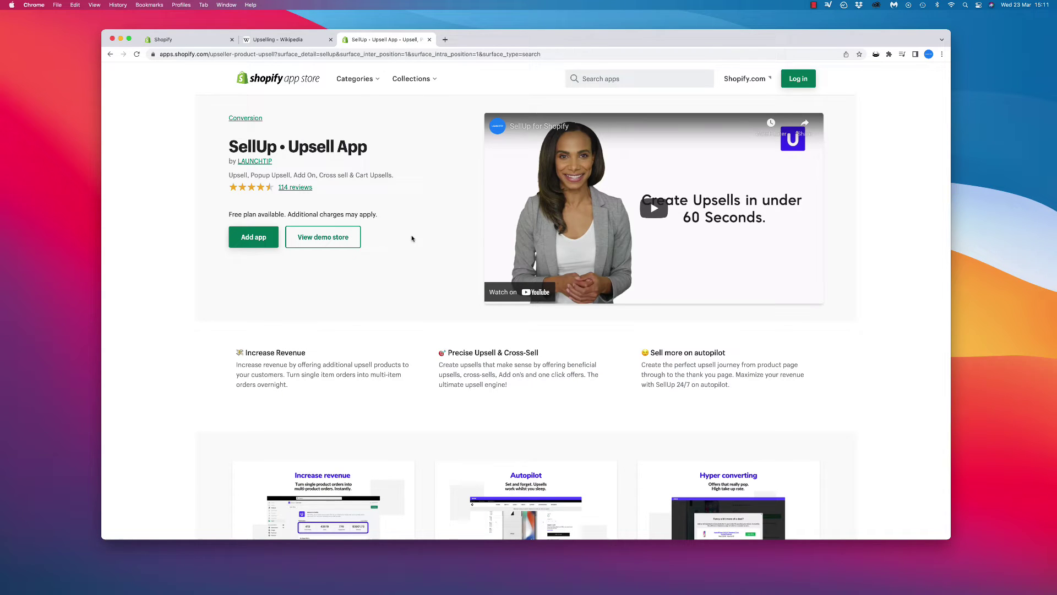
pyautogui.scroll(-4, 411, 239)
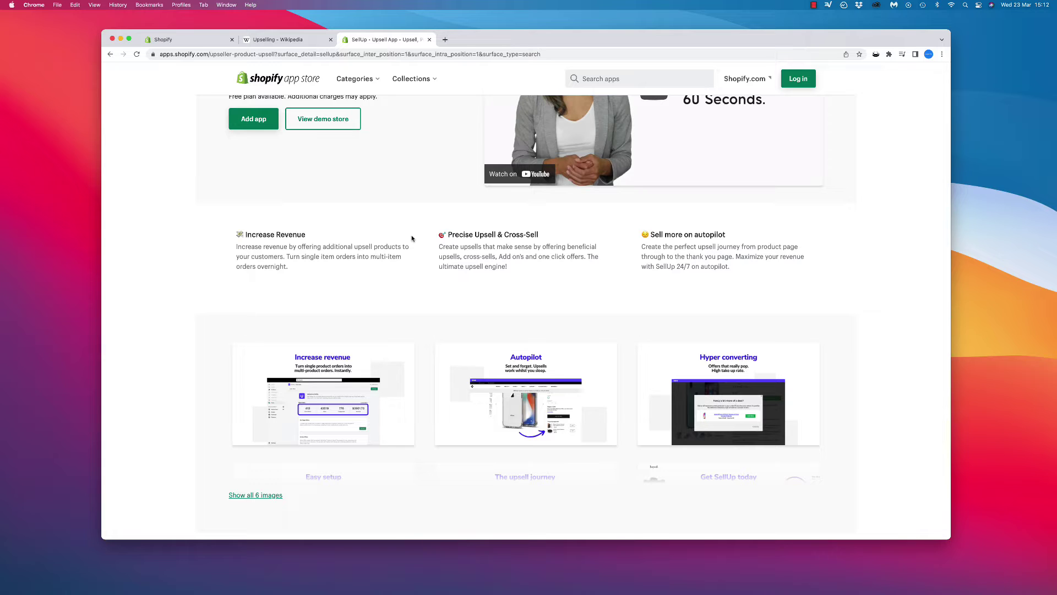
pyautogui.scroll(-3, 486, 378)
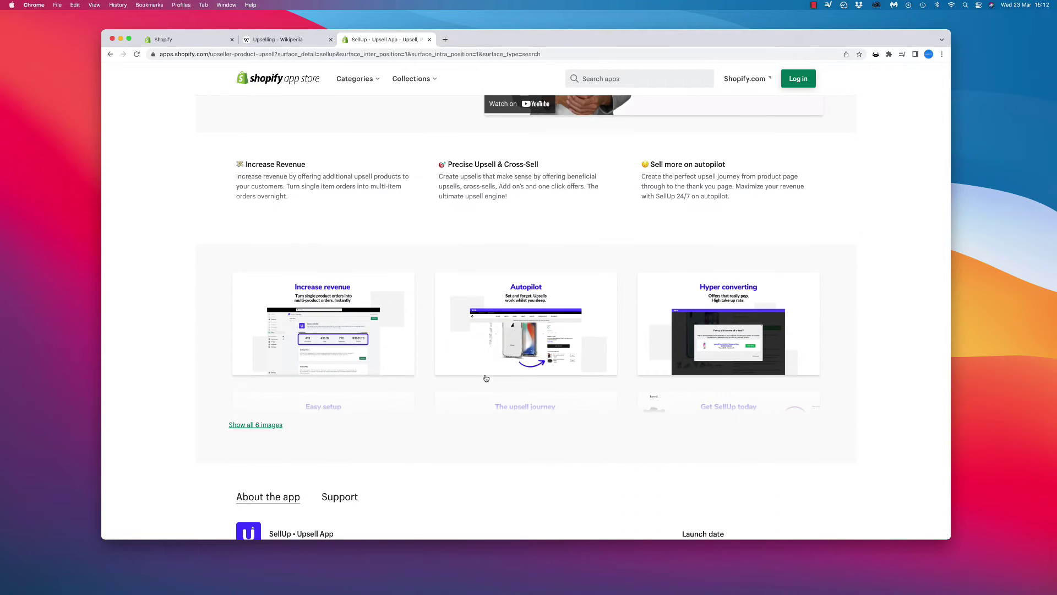
pyautogui.scroll(-4, 479, 420)
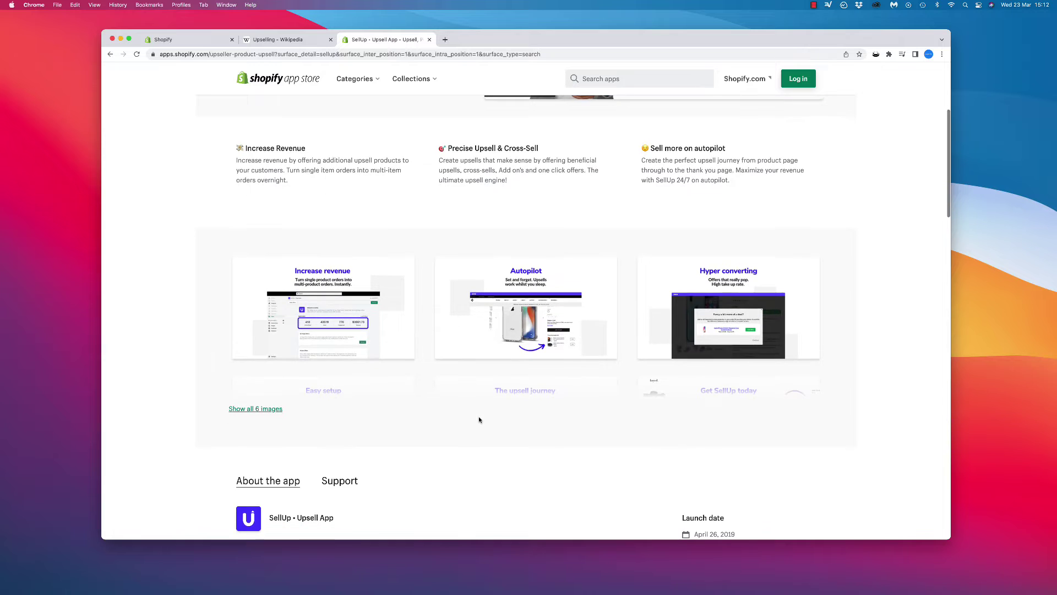
pyautogui.scroll(-10, 479, 419)
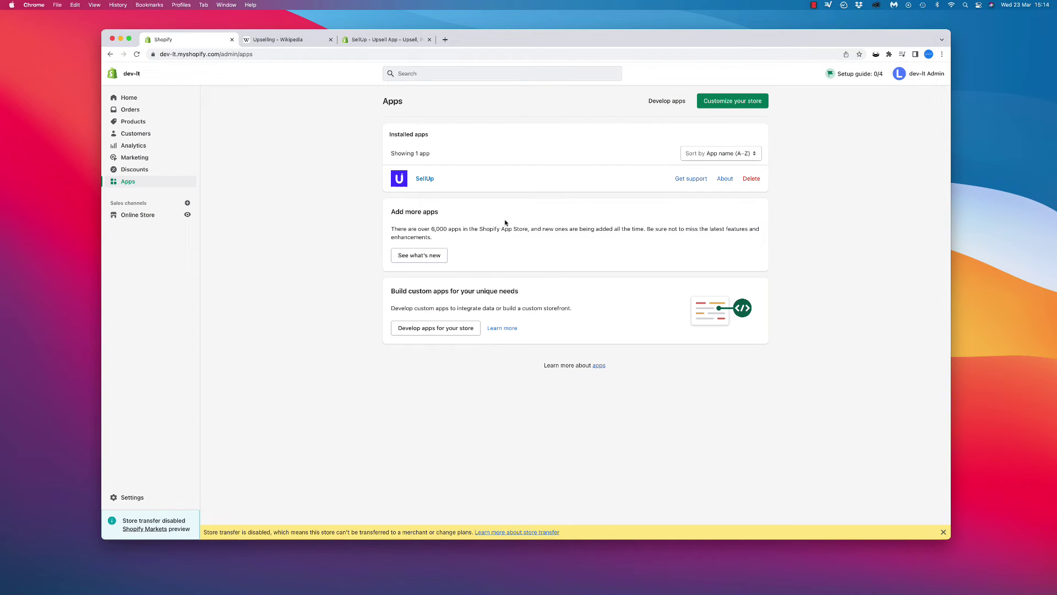
# Open the installed SellUp app and look over its On-Page Offers and Action Offers cards.
pyautogui.click(425, 185)
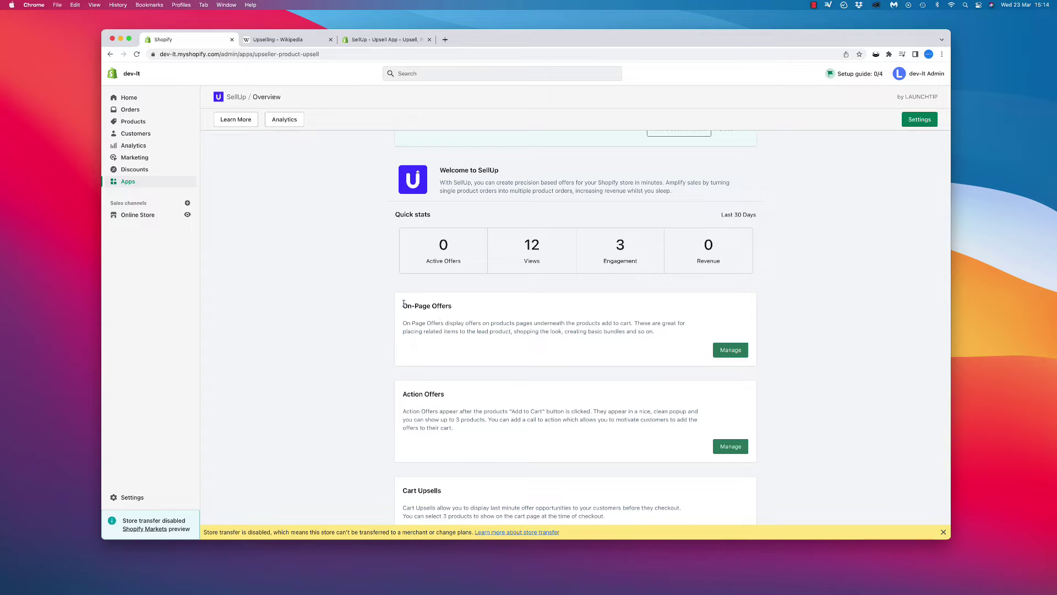
pyautogui.moveTo(402, 305); pyautogui.dragTo(439, 318)
pyautogui.moveTo(406, 392); pyautogui.dragTo(468, 395)
pyautogui.scroll(-3, 468, 395)
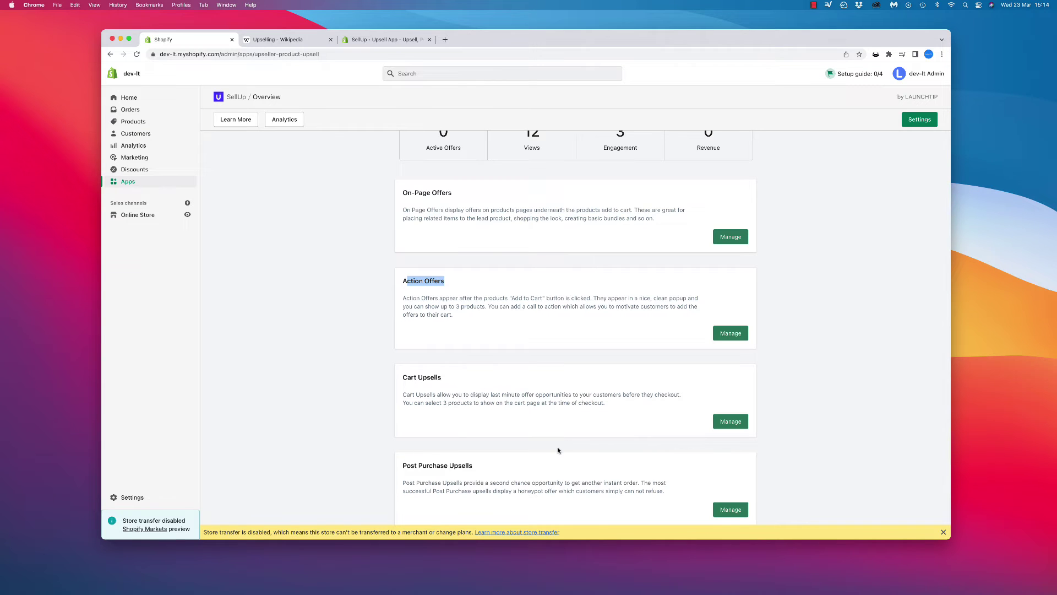
pyautogui.scroll(3, 557, 450)
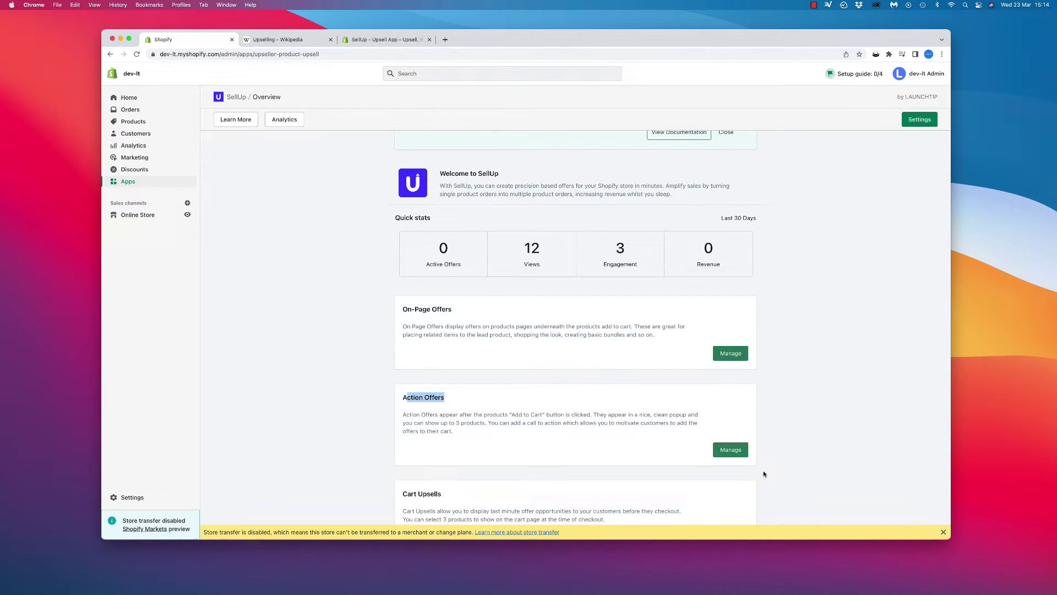
pyautogui.click(794, 343)
# Create an on-page offer named 'Golf upsell' triggered by the 12 Pack of Premium Golf Balls.
pyautogui.click(730, 352)
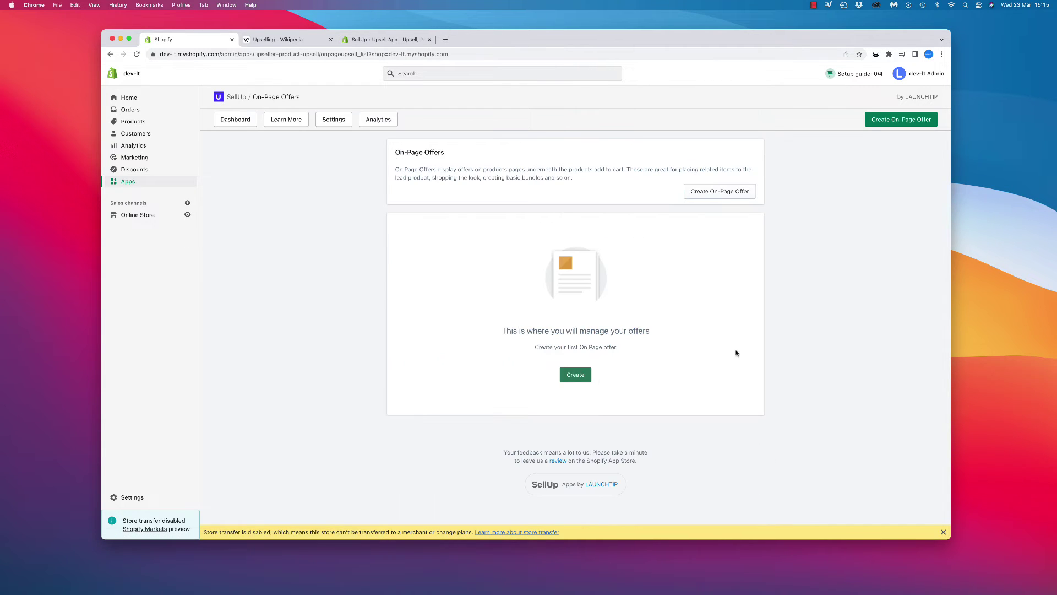
pyautogui.click(665, 230)
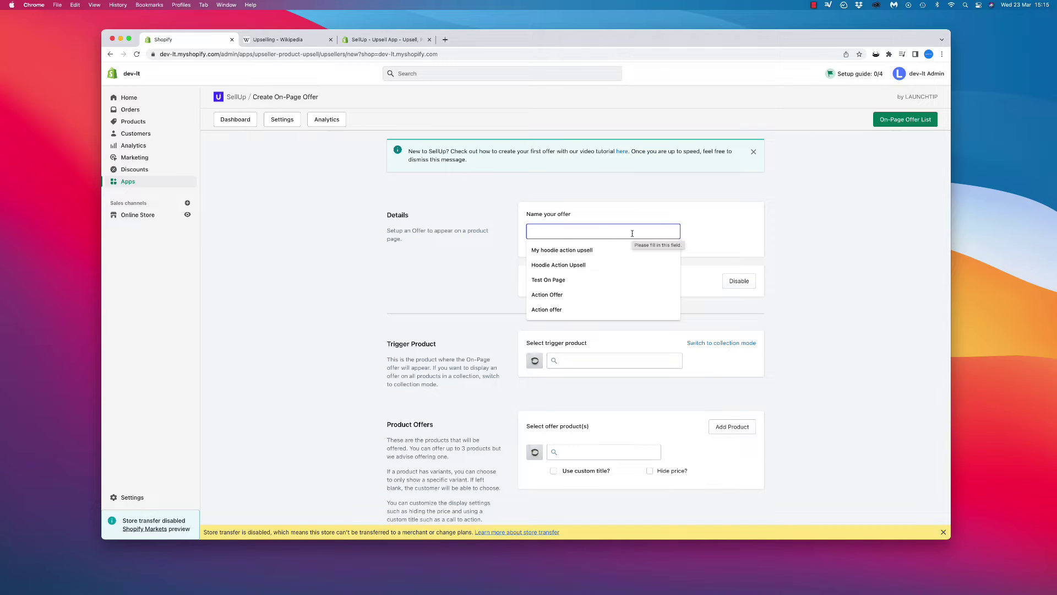
pyautogui.write('Golf u')
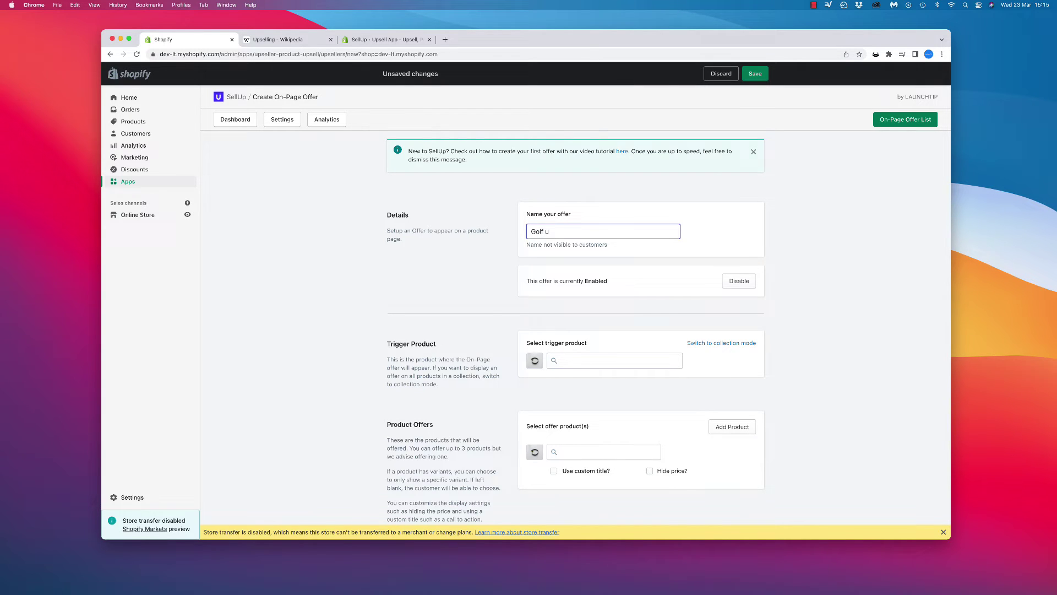
pyautogui.write('psell')
pyautogui.click(567, 360)
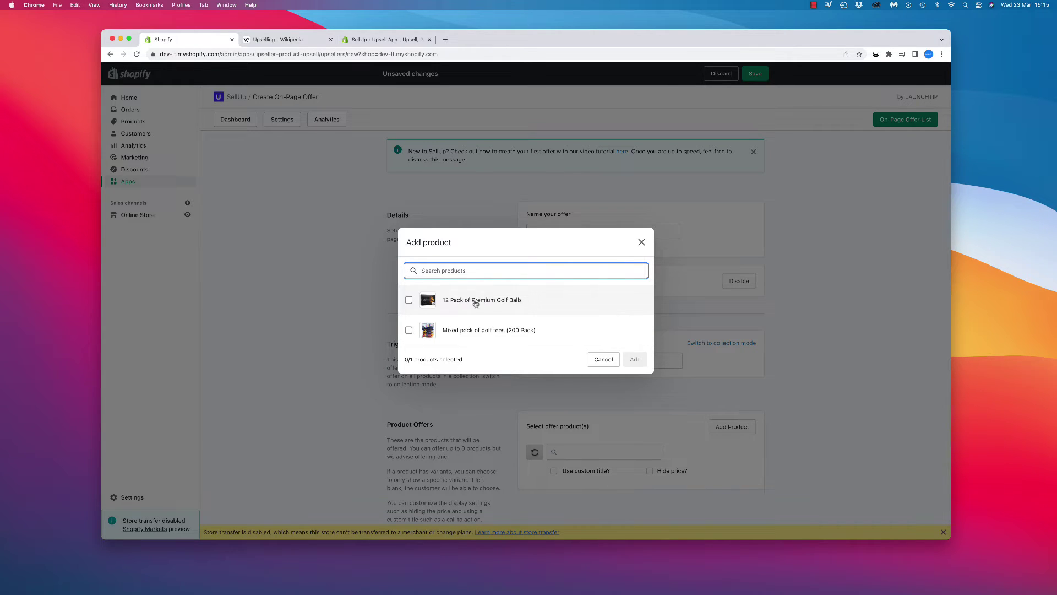
pyautogui.click(465, 302)
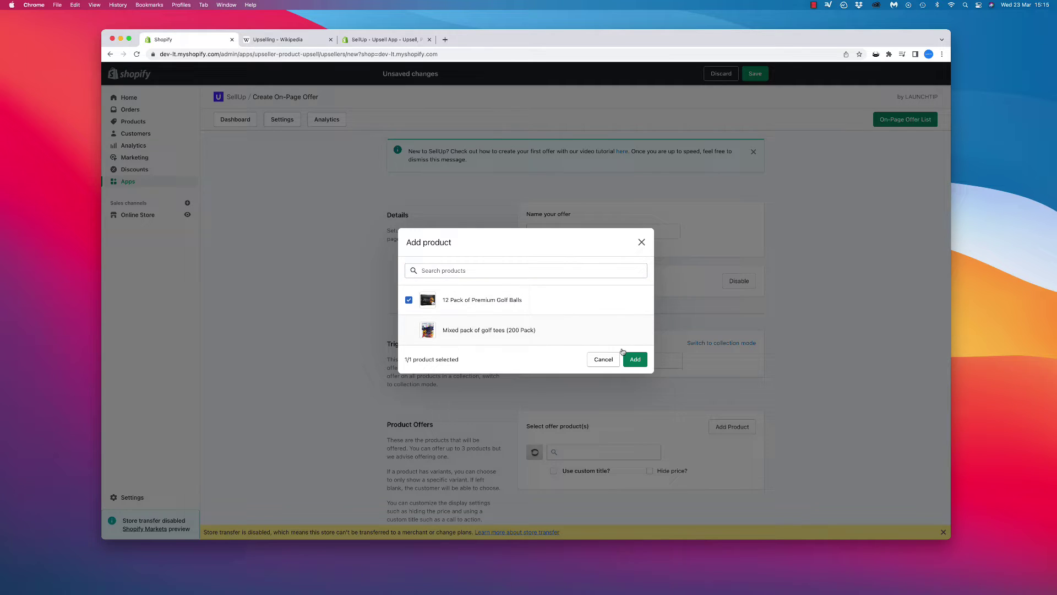
pyautogui.click(633, 357)
# Add the Mixed pack of golf tees (200 Pack) as the offered product and save the offer.
pyautogui.scroll(-2, 615, 419)
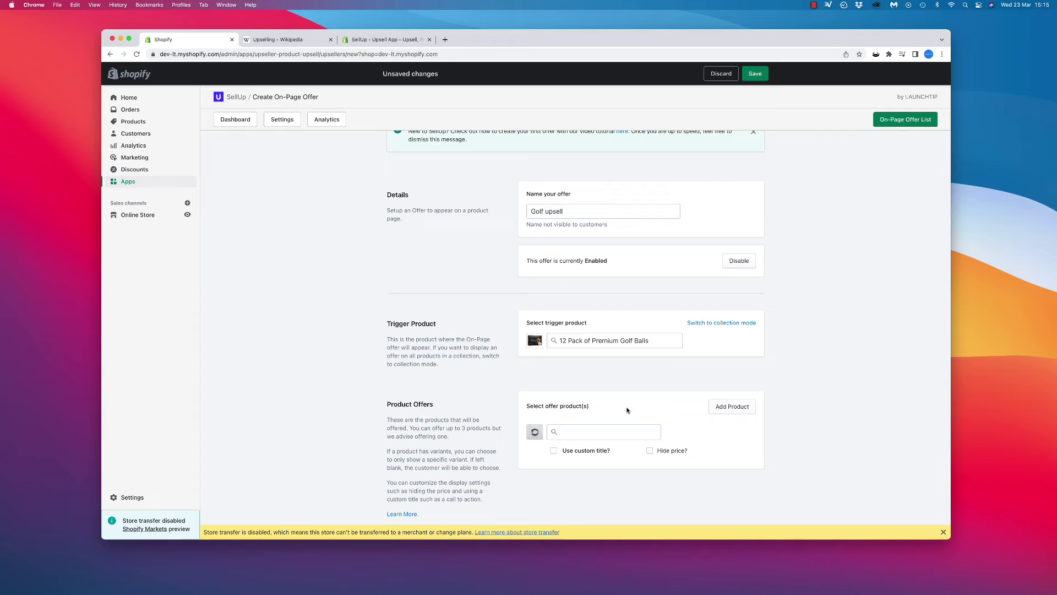
pyautogui.scroll(-3, 629, 410)
pyautogui.click(571, 358)
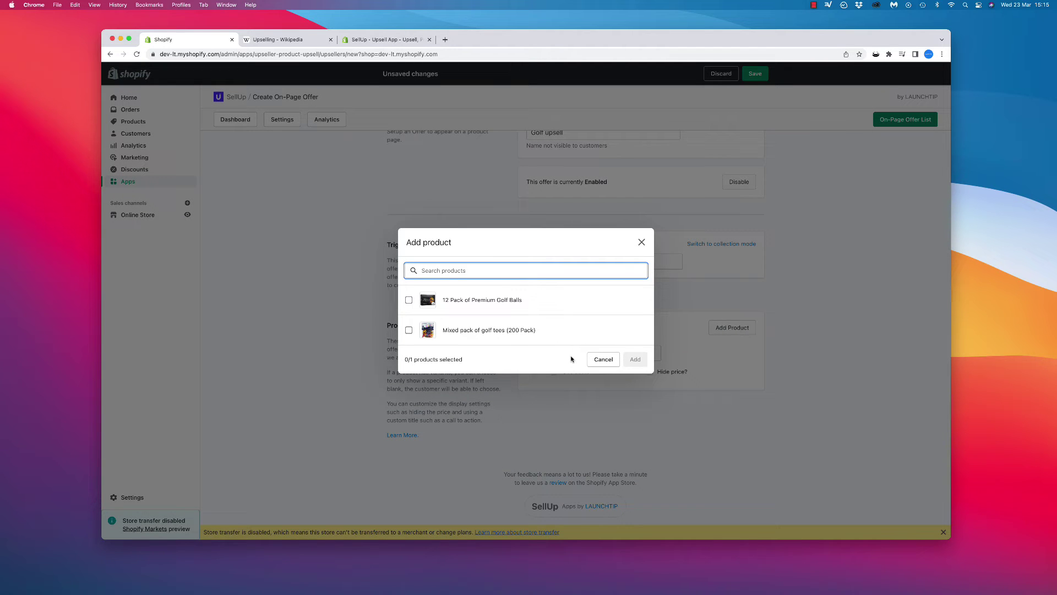
pyautogui.click(503, 331)
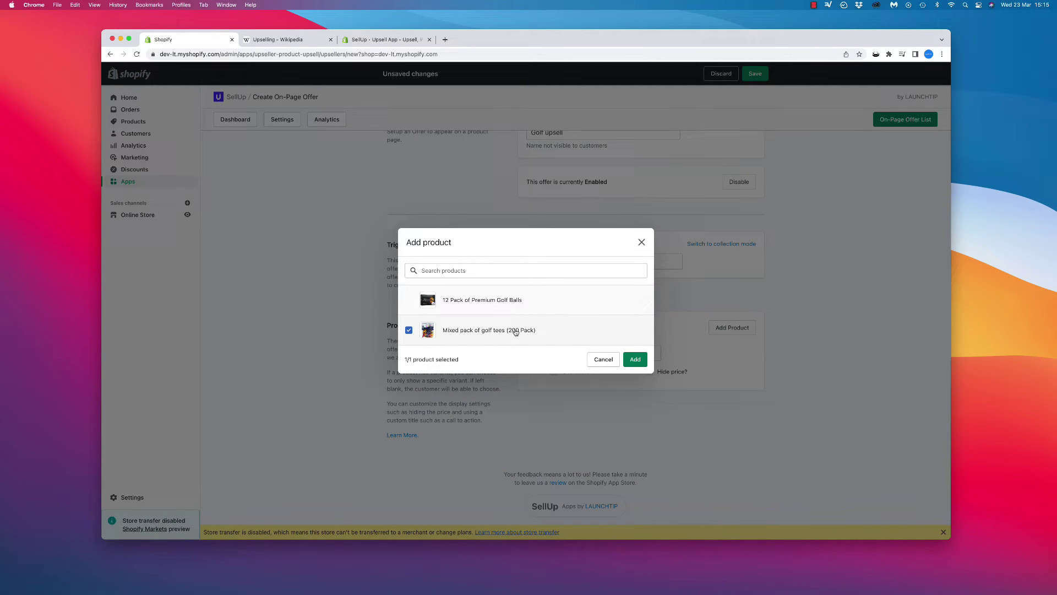
pyautogui.click(636, 360)
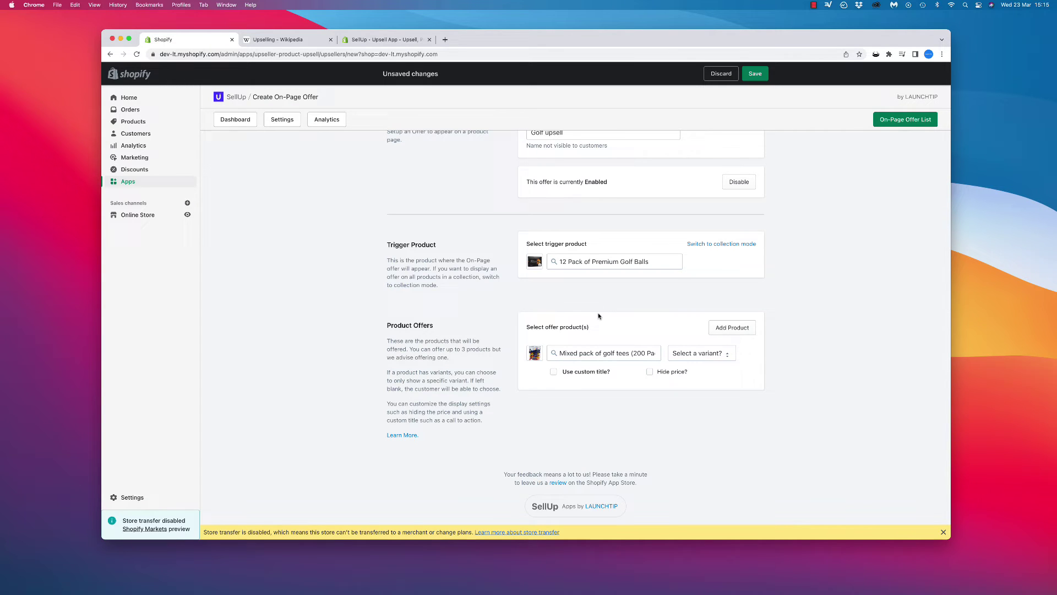
pyautogui.scroll(3, 599, 315)
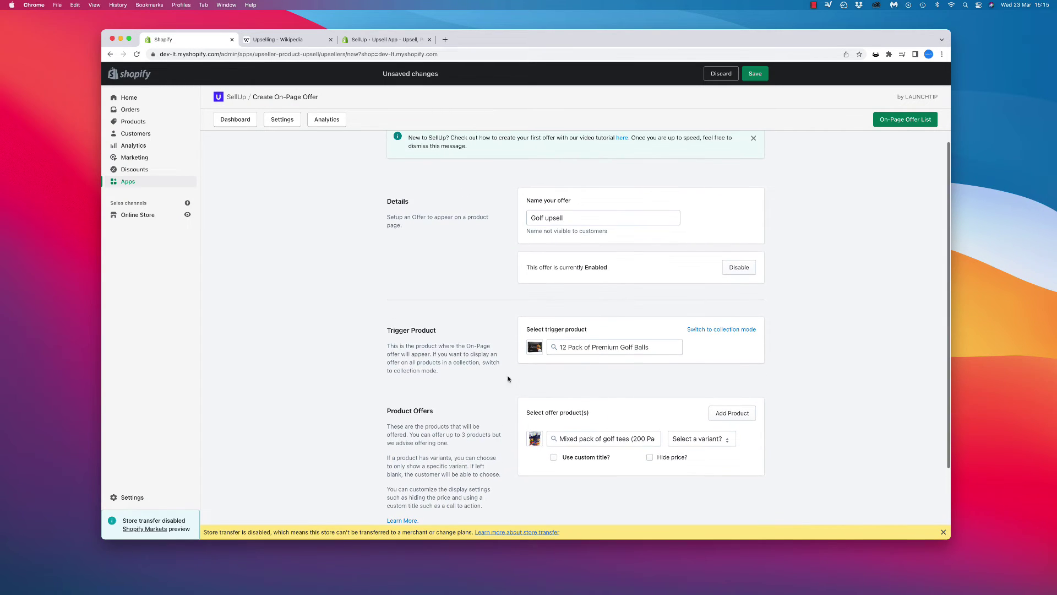
pyautogui.click(755, 73)
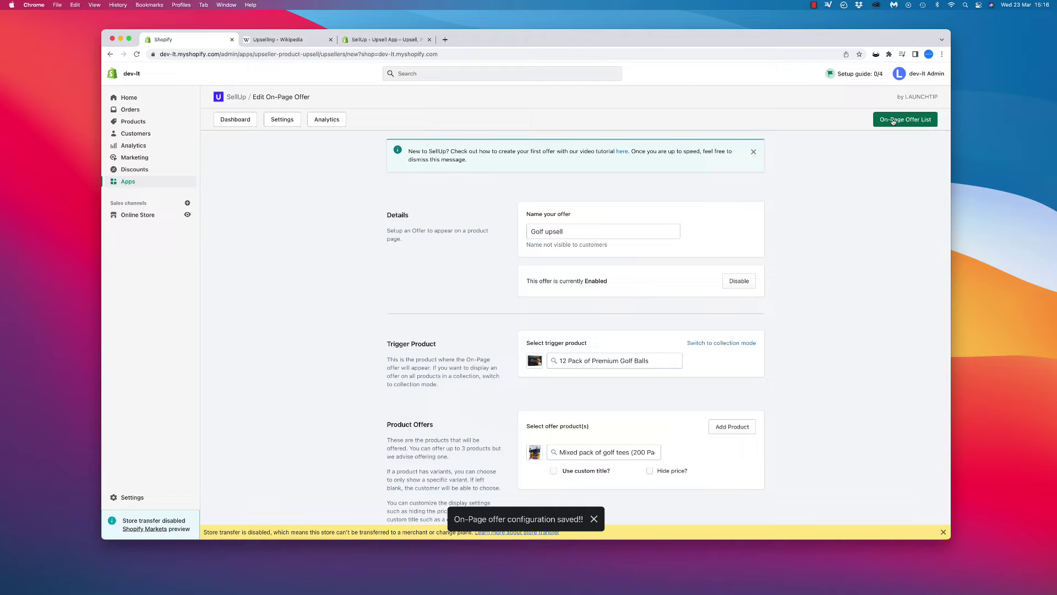
# Preview the 12 Pack of Premium Golf Balls page showing the Golf upsell offer.
pyautogui.click(893, 120)
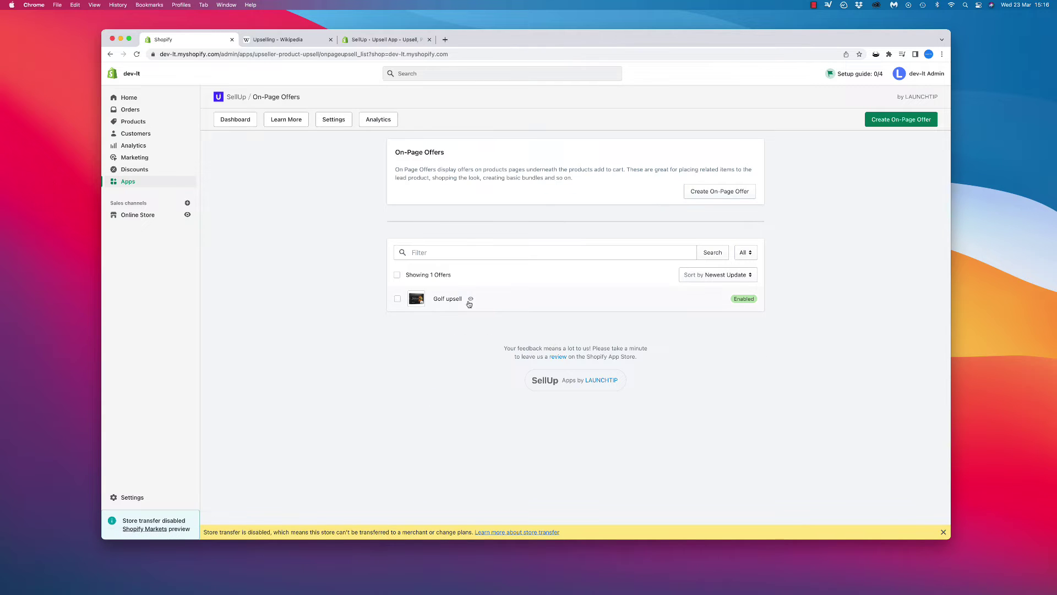
pyautogui.click(470, 299)
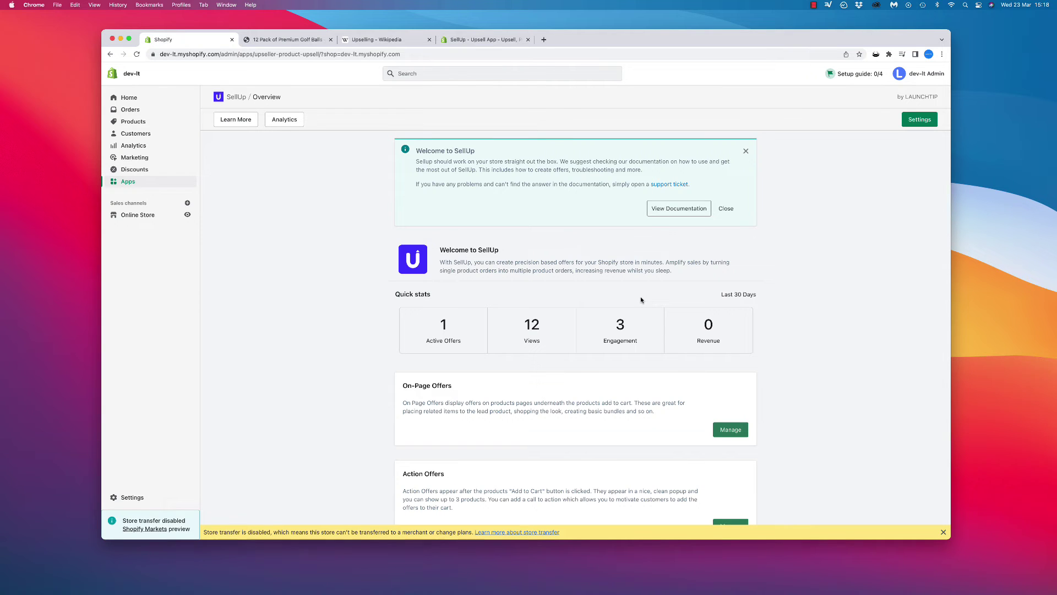
pyautogui.scroll(-5, 641, 299)
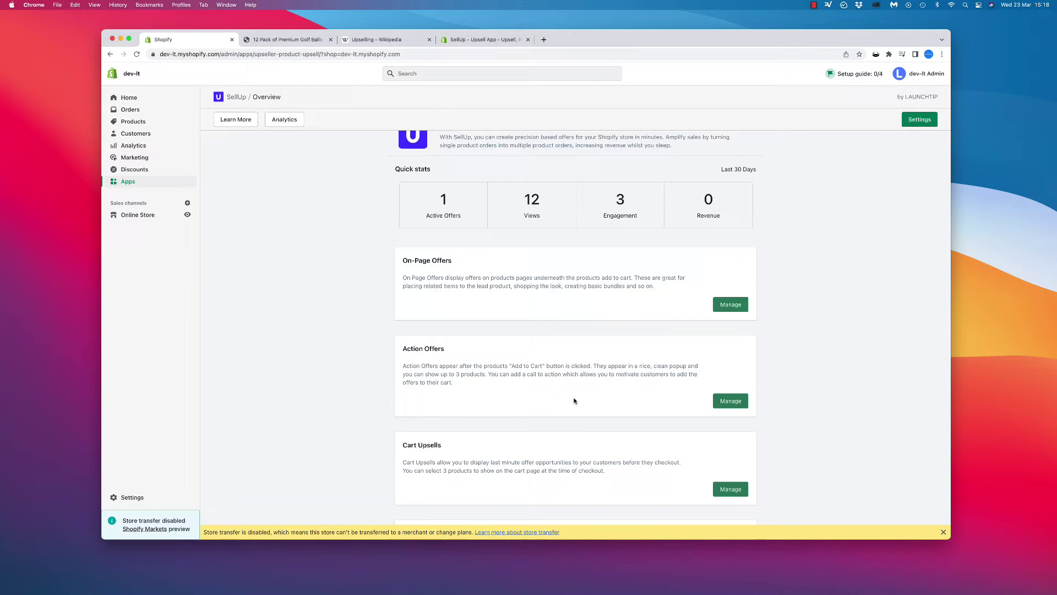
# Create an action offer named 'Golf ball action offer' triggered by the 12 Pack of Premium Golf Balls.
pyautogui.click(729, 400)
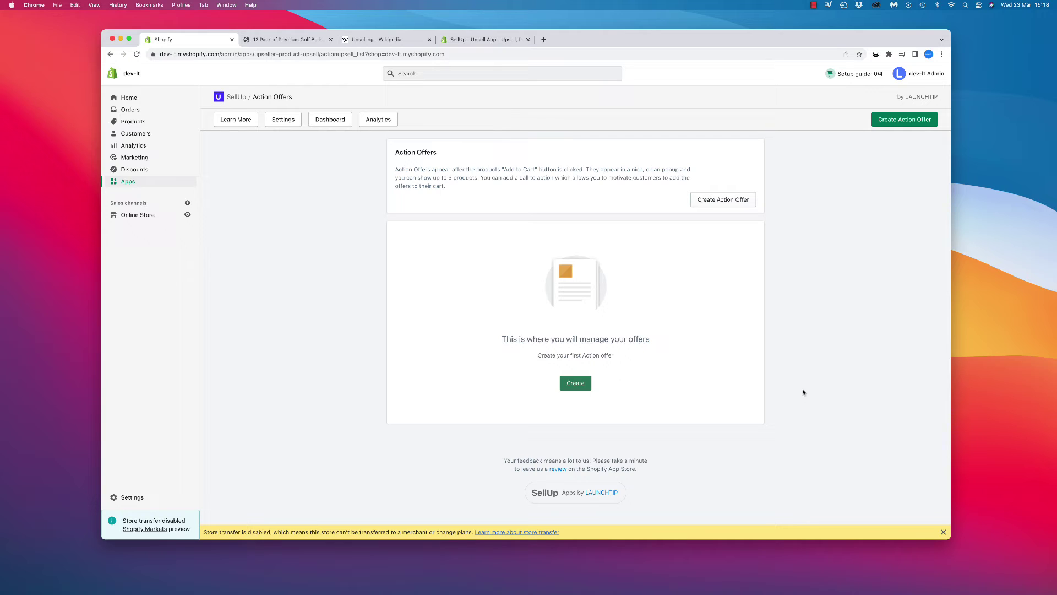
pyautogui.click(582, 389)
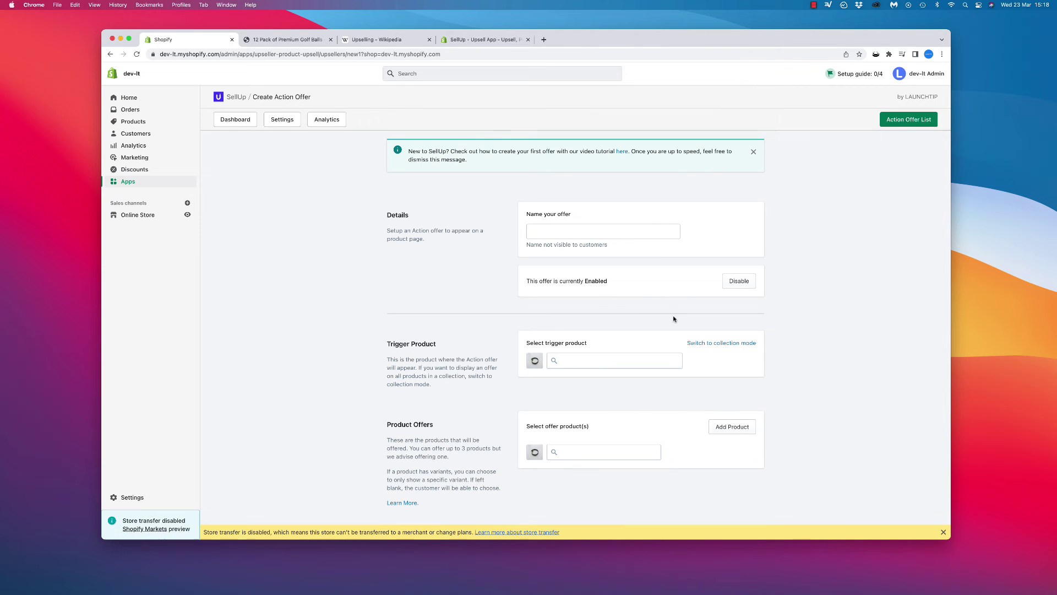
pyautogui.click(570, 234)
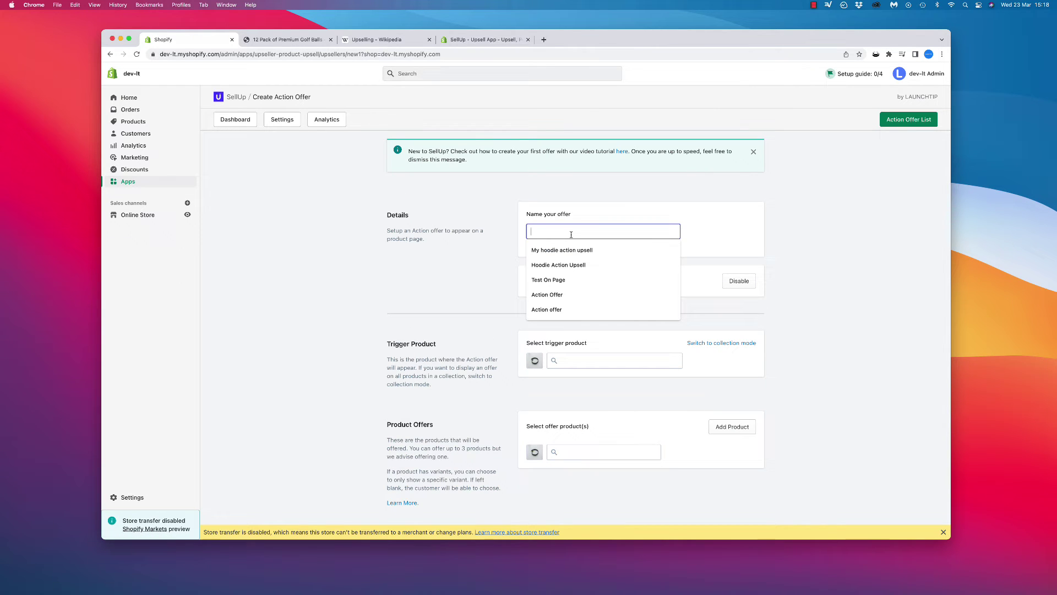
pyautogui.write('Gol')
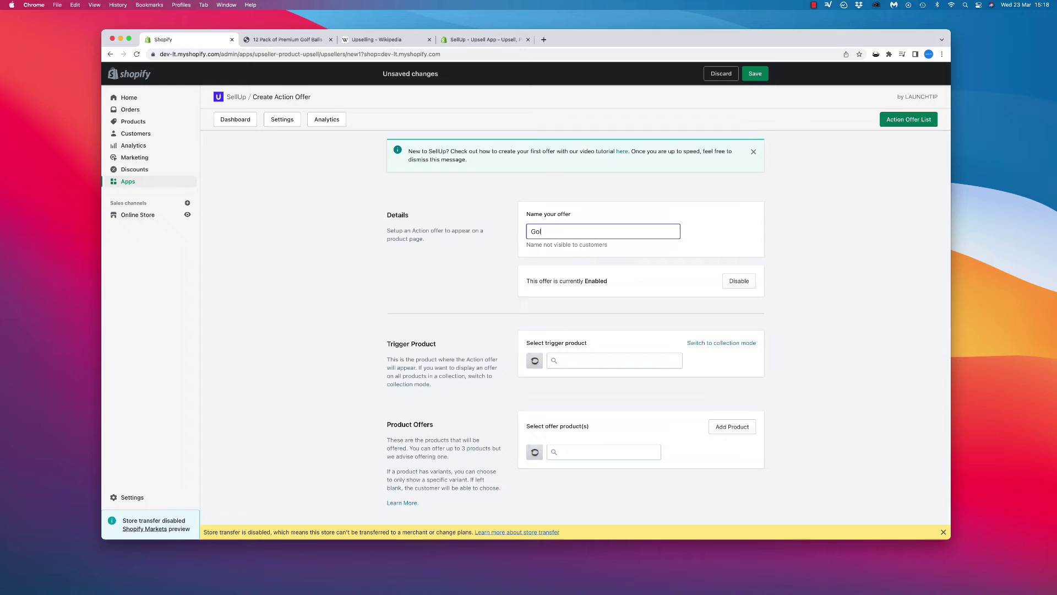
pyautogui.write('f ball action offer')
pyautogui.click(632, 326)
pyautogui.click(586, 359)
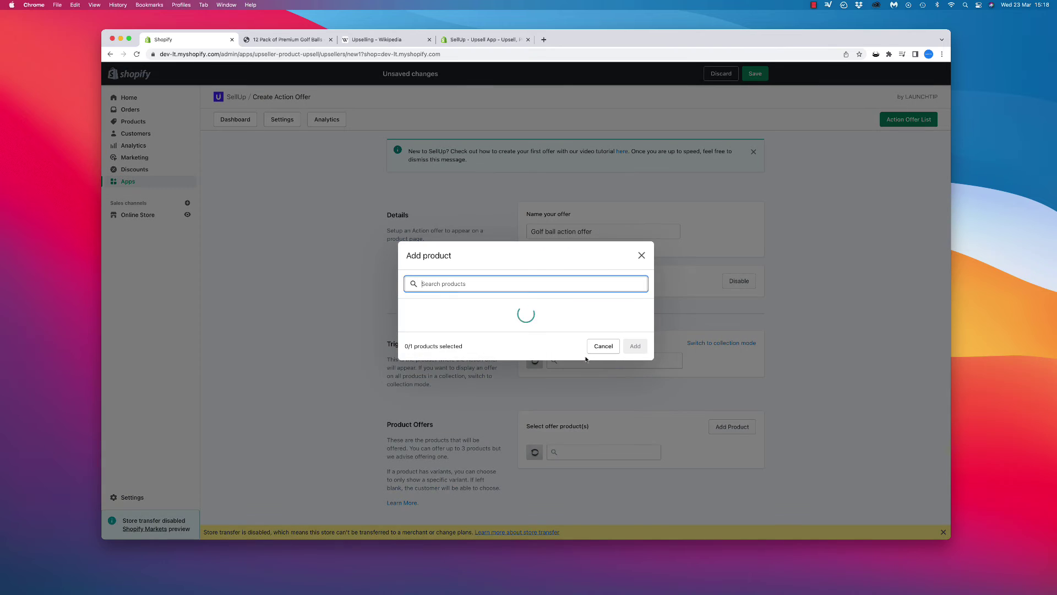
pyautogui.click(486, 302)
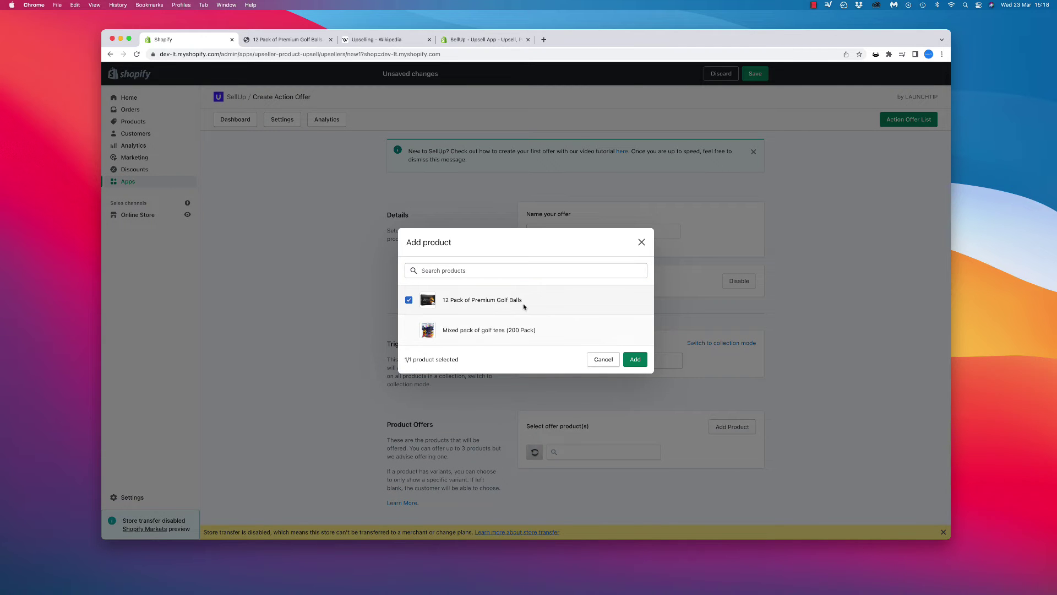
pyautogui.click(634, 359)
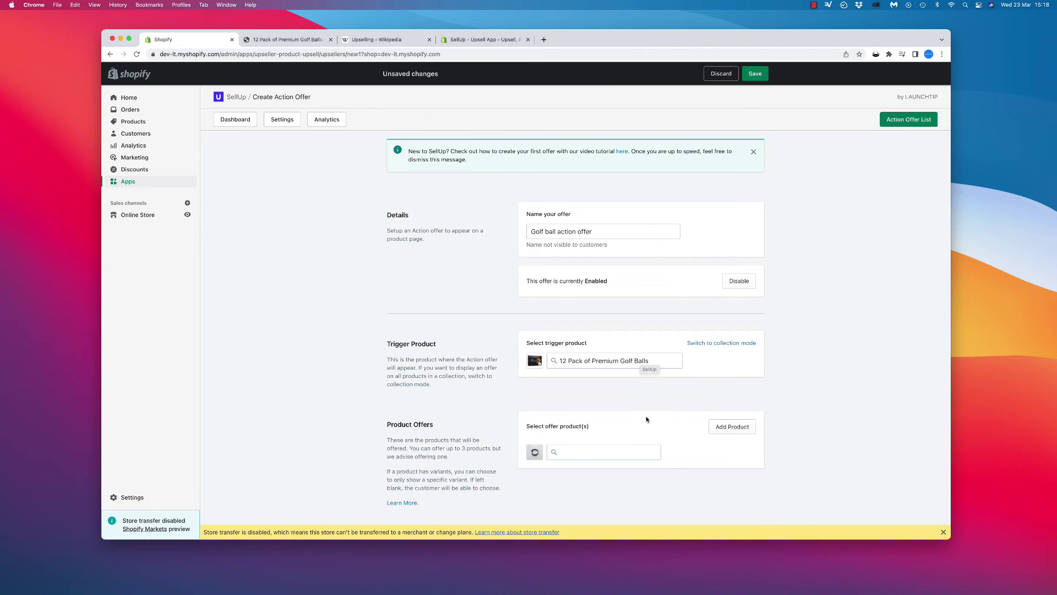
# Set the Mixed pack of golf tees as the offered product and save the action offer.
pyautogui.scroll(-3, 642, 366)
pyautogui.scroll(-2, 600, 463)
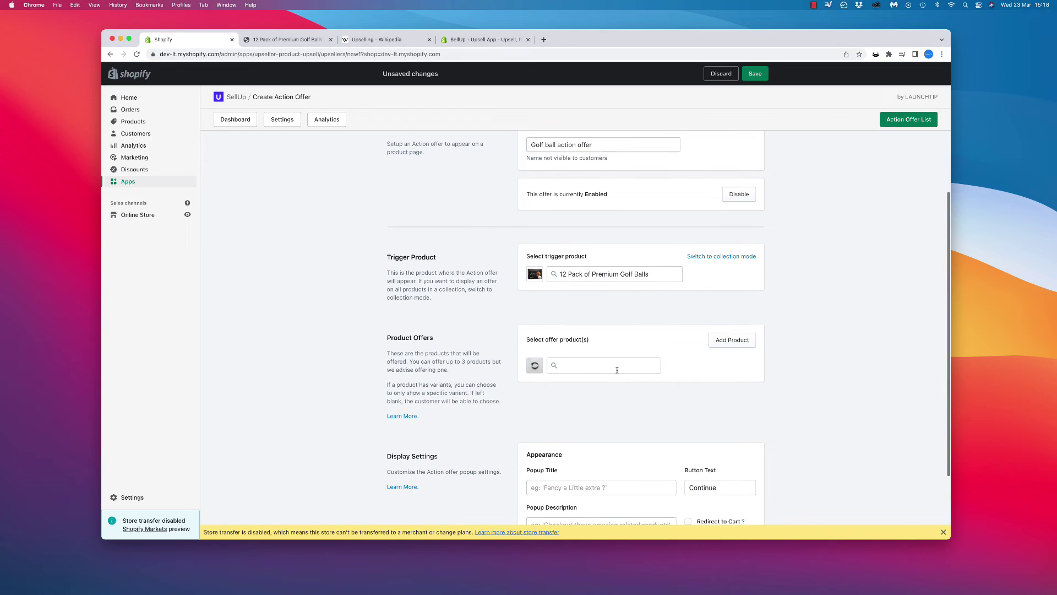
pyautogui.click(606, 365)
pyautogui.click(472, 330)
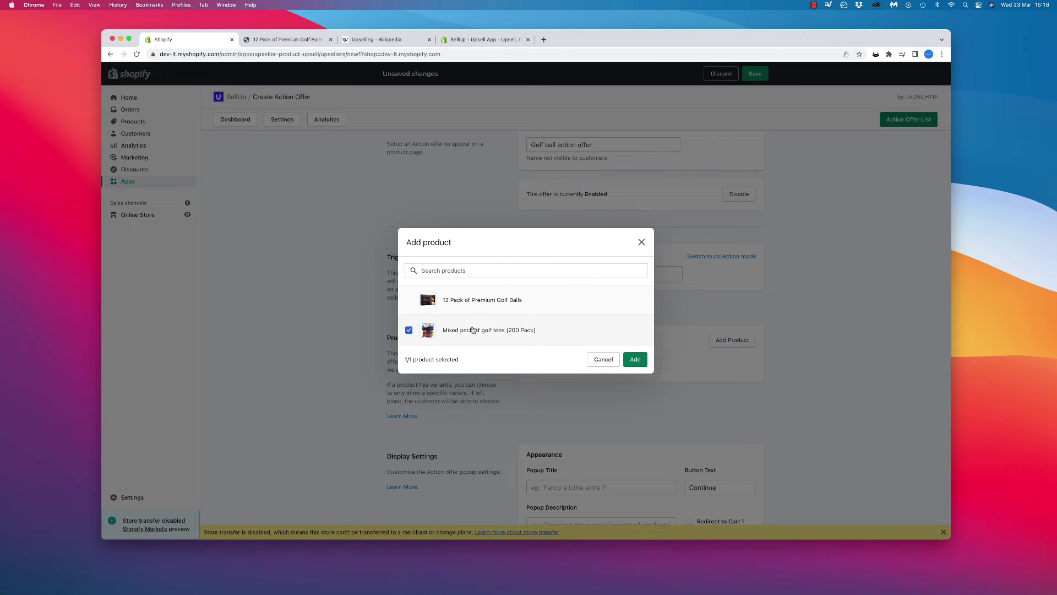
pyautogui.click(634, 359)
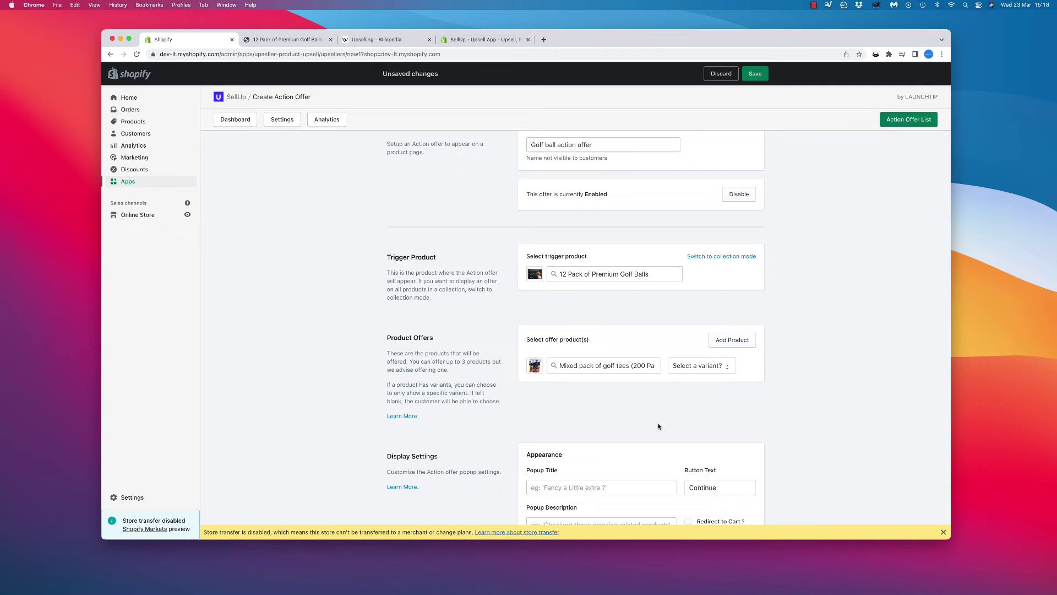
pyautogui.scroll(3, 658, 426)
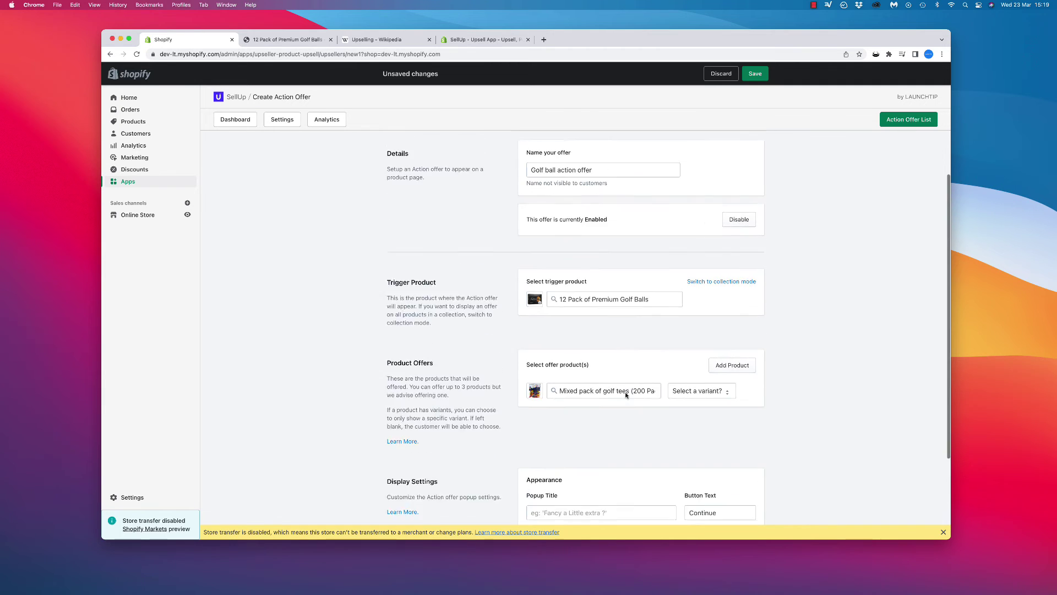
pyautogui.click(755, 73)
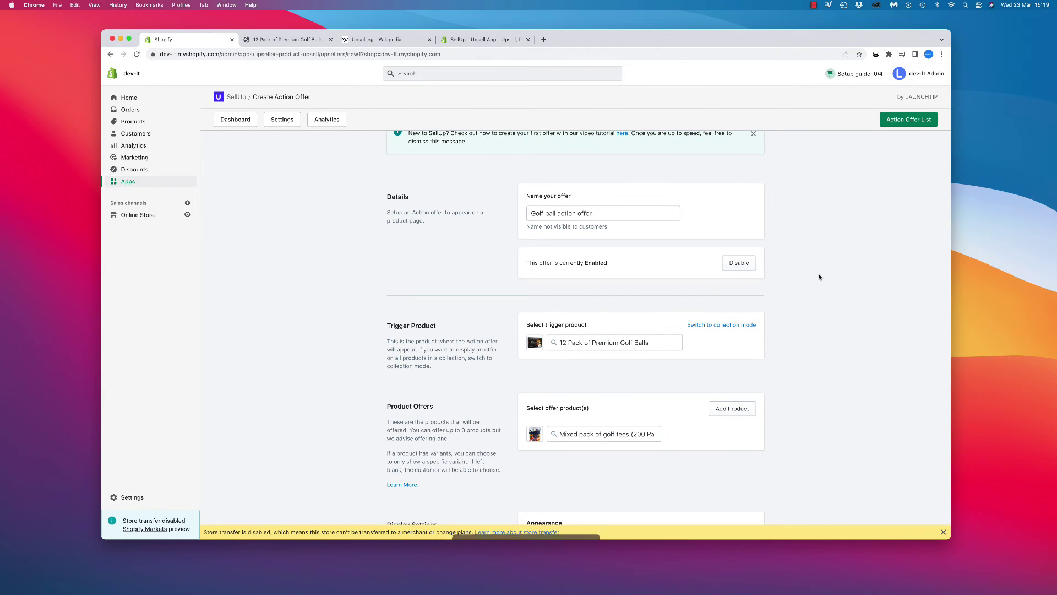
# Reload the golf balls storefront page, add it to cart to trigger the tees popup, and return to admin.
pyautogui.click(300, 39)
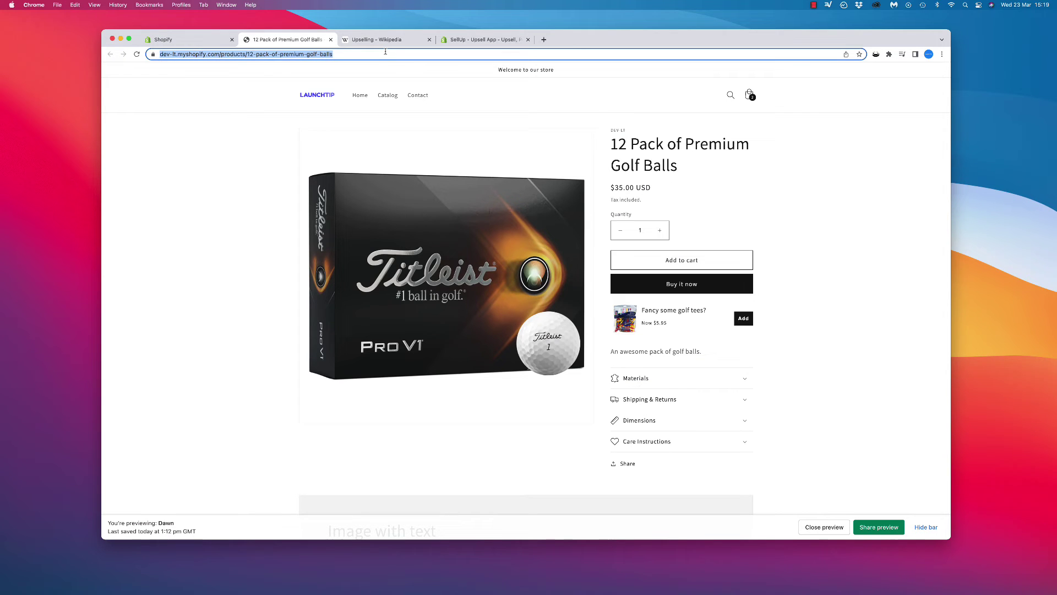
pyautogui.press('super+r')
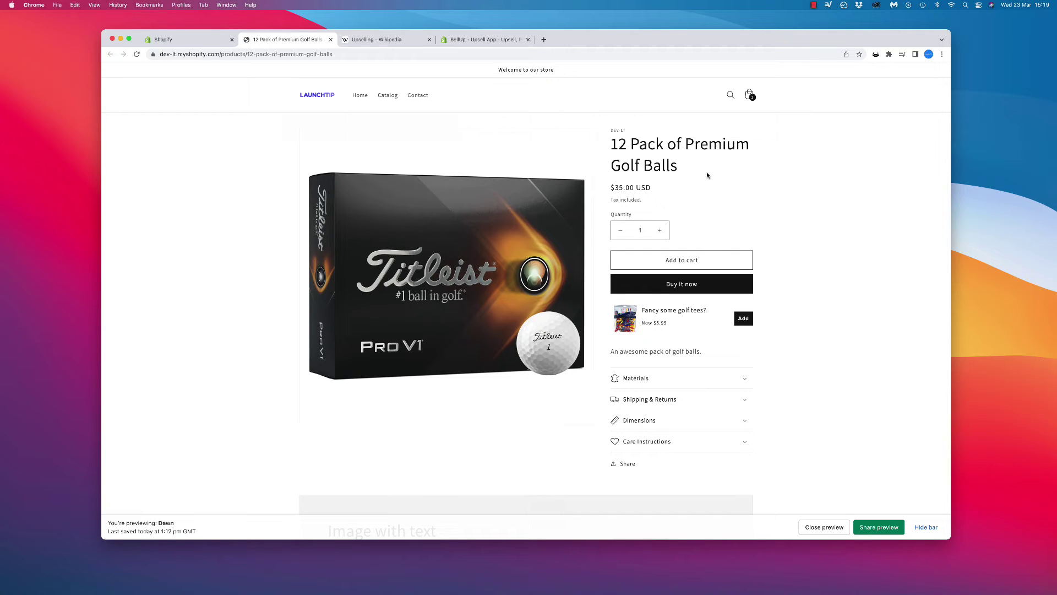
pyautogui.click(681, 261)
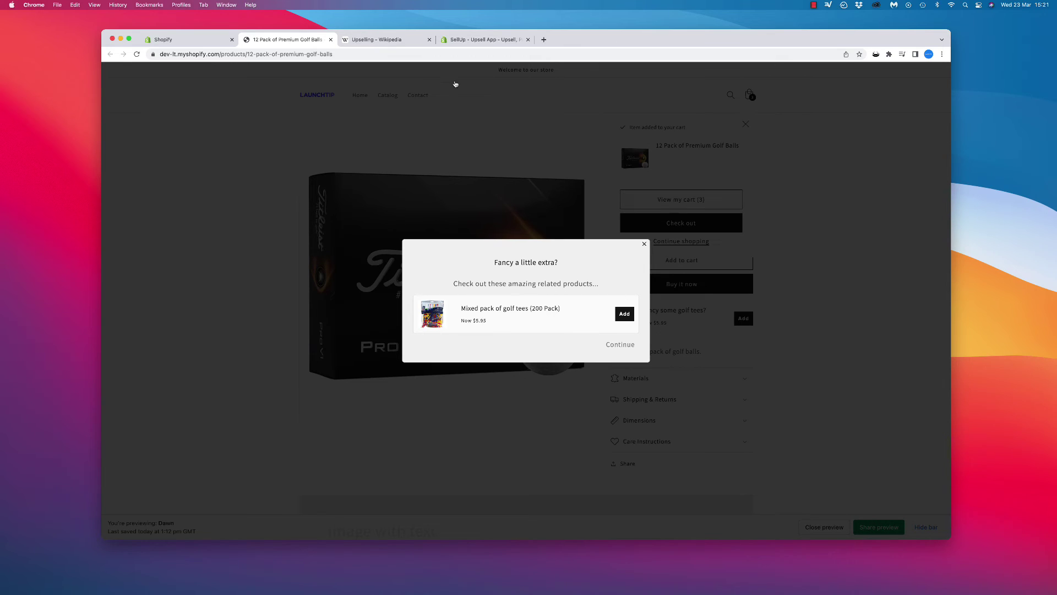
pyautogui.press('super+1')
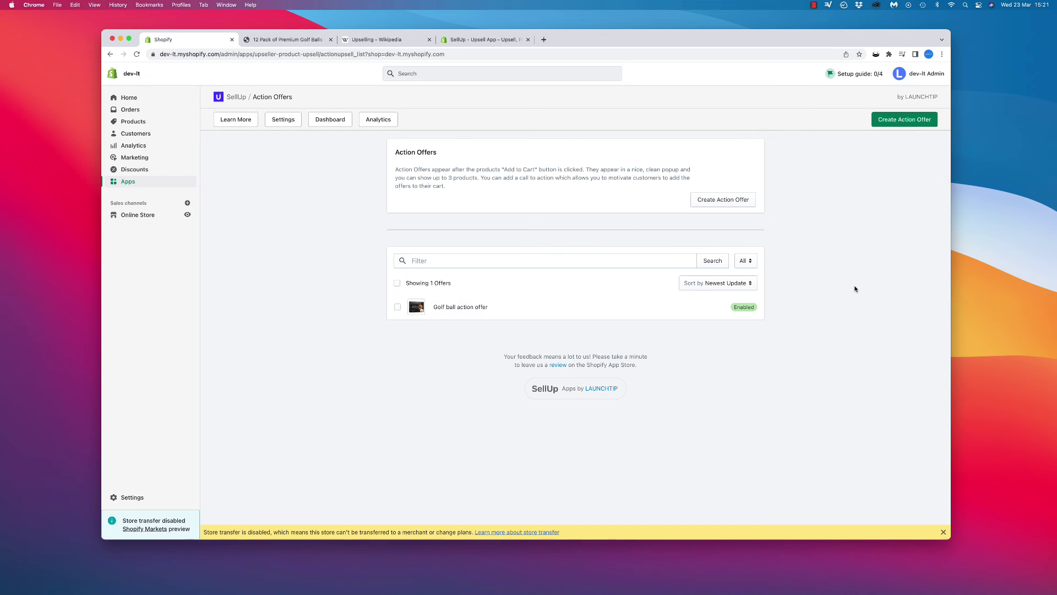
# Return to the SellUp dashboard and check its quick stats: 2 active offers, 14 views.
pyautogui.click(327, 119)
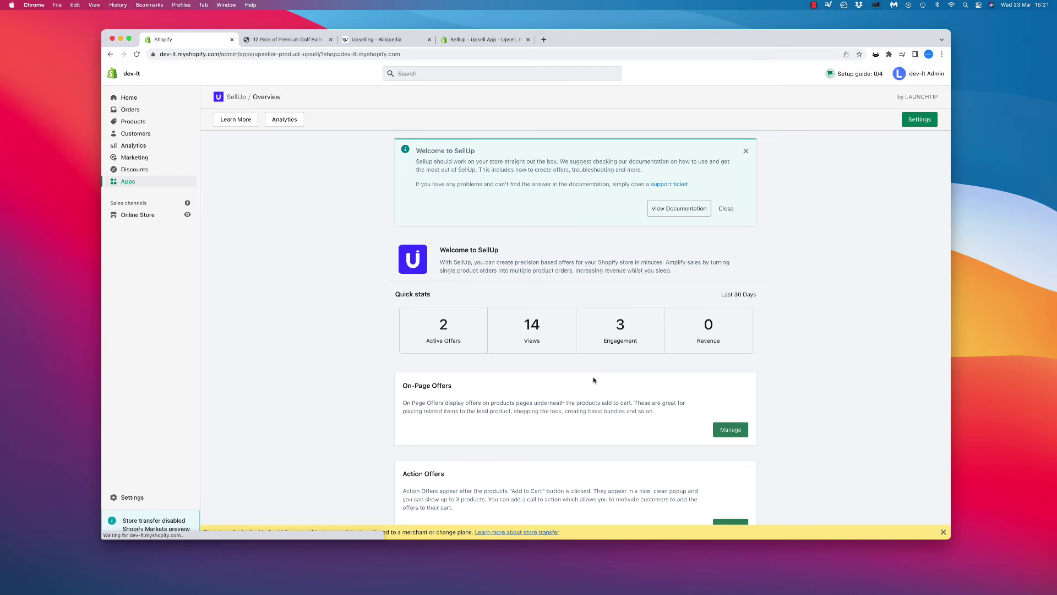
pyautogui.scroll(-3, 580, 400)
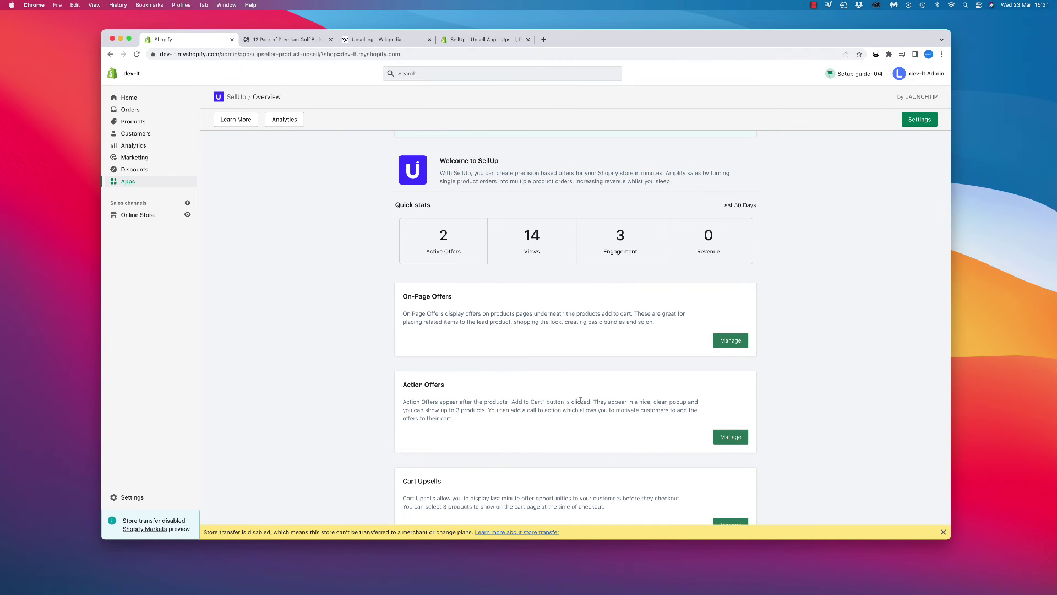
pyautogui.scroll(3, 557, 344)
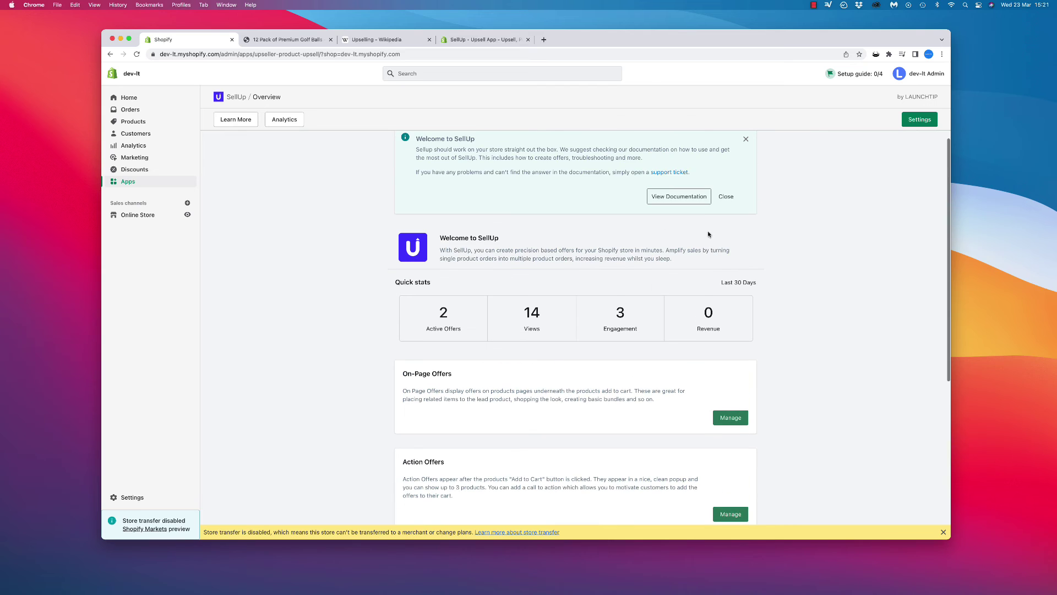
# Open SellUp Analytics and review the chart and offers table: 14 views, 3 add-to-carts, 0 conversions.
pyautogui.click(578, 298)
pyautogui.scroll(-3, 351, 268)
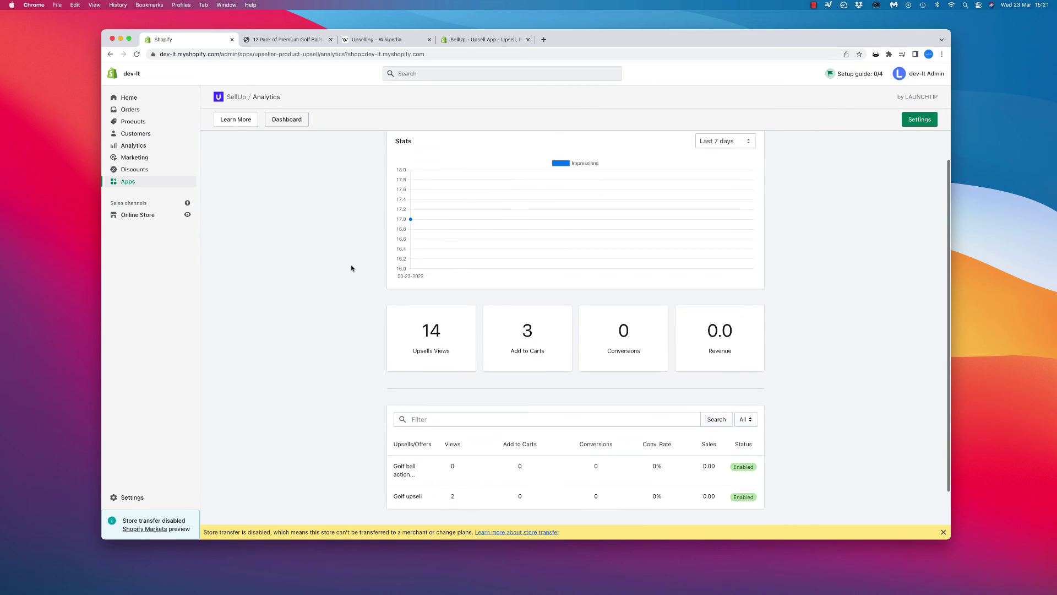
pyautogui.scroll(3, 435, 458)
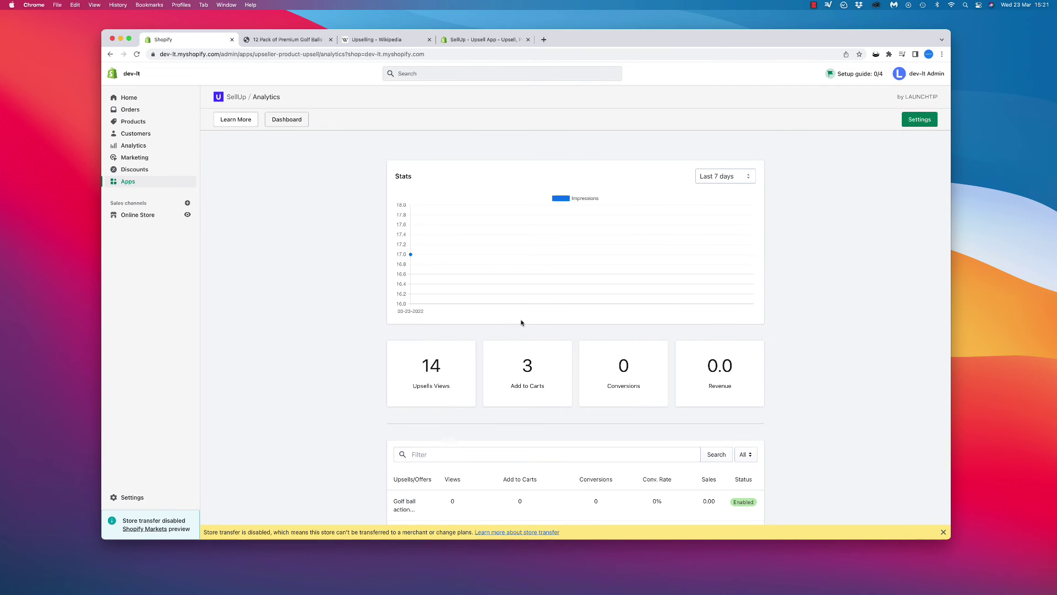
pyautogui.scroll(-2, 523, 330)
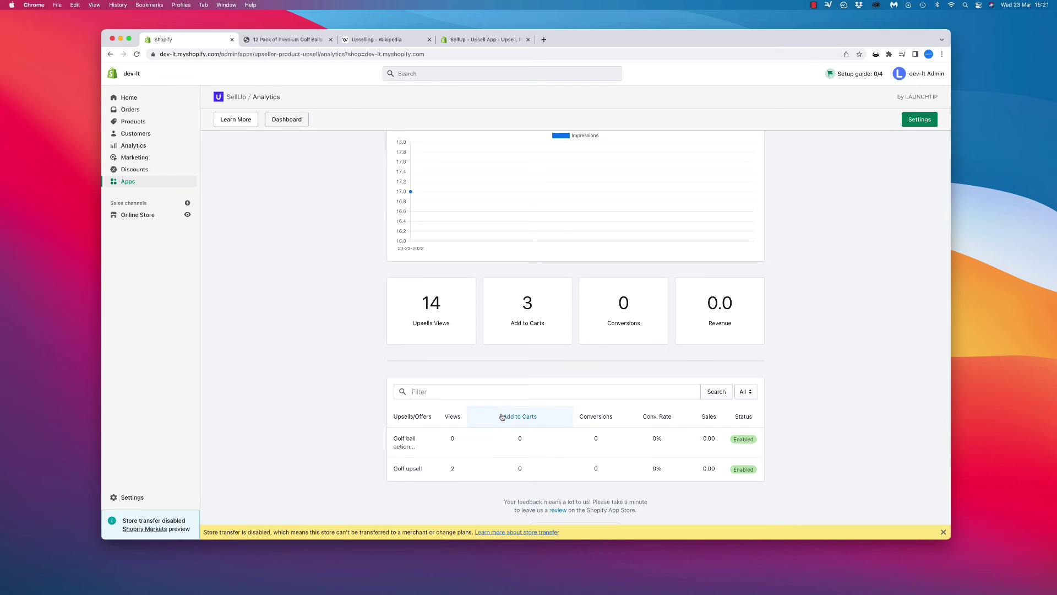
pyautogui.scroll(2, 502, 417)
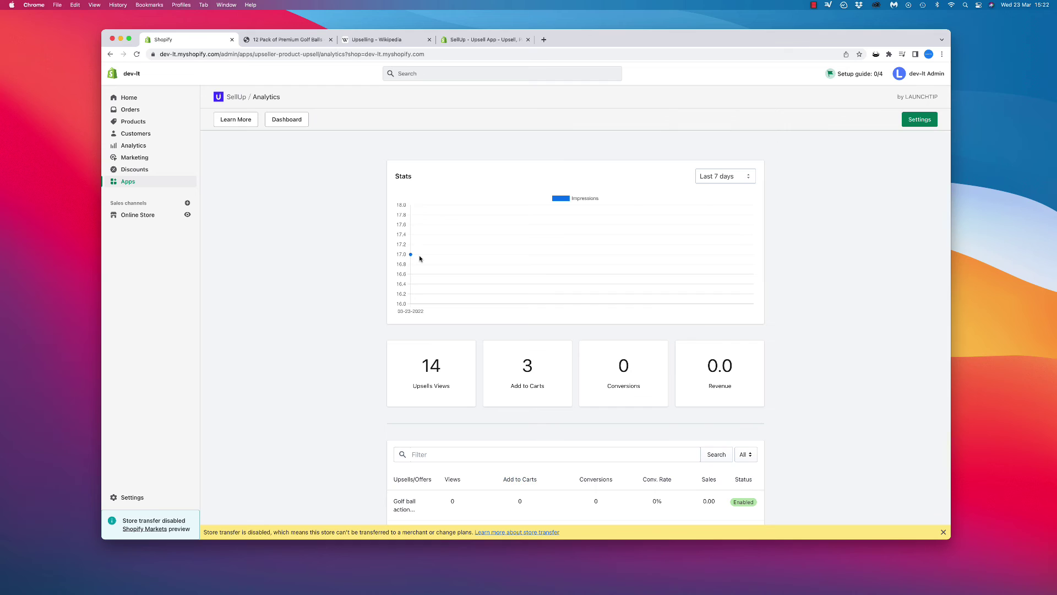